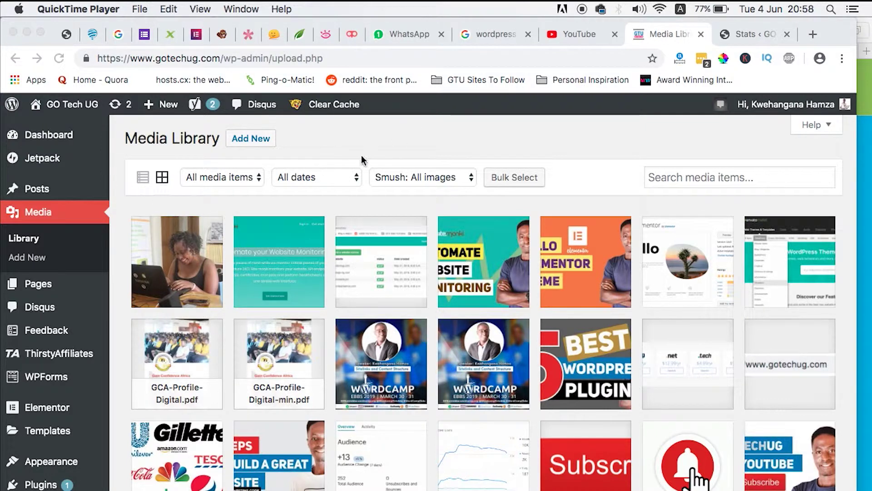
Browse the uploaded images in the media library.
{"action": "scroll", "coordinate": [361, 156], "scroll_direction": "down", "scroll_amount": 3}
{"action": "scroll", "coordinate": [361, 156], "scroll_direction": "up", "scroll_amount": 3}
{"action": "scroll", "coordinate": [455, 375], "scroll_direction": "down", "scroll_amount": 4}
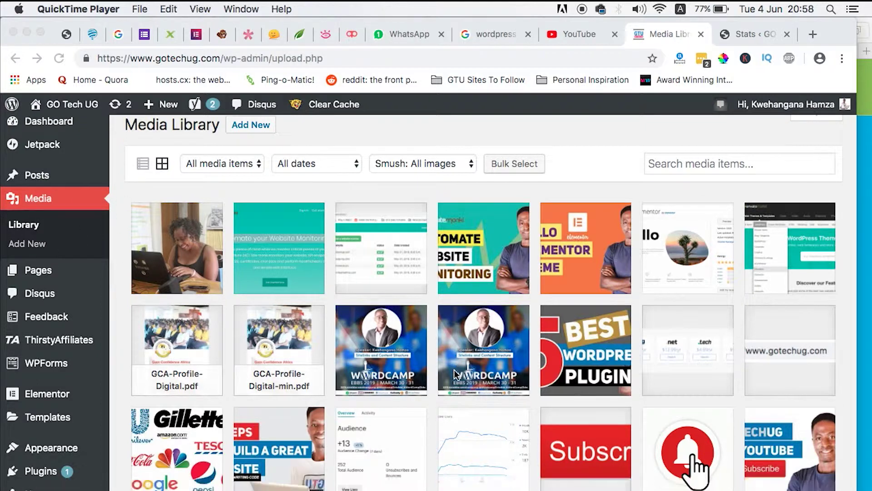
{"action": "scroll", "coordinate": [454, 370], "scroll_direction": "down", "scroll_amount": 2}
{"action": "scroll", "coordinate": [455, 371], "scroll_direction": "up", "scroll_amount": 10}
{"action": "scroll", "coordinate": [541, 394], "scroll_direction": "down", "scroll_amount": 4}
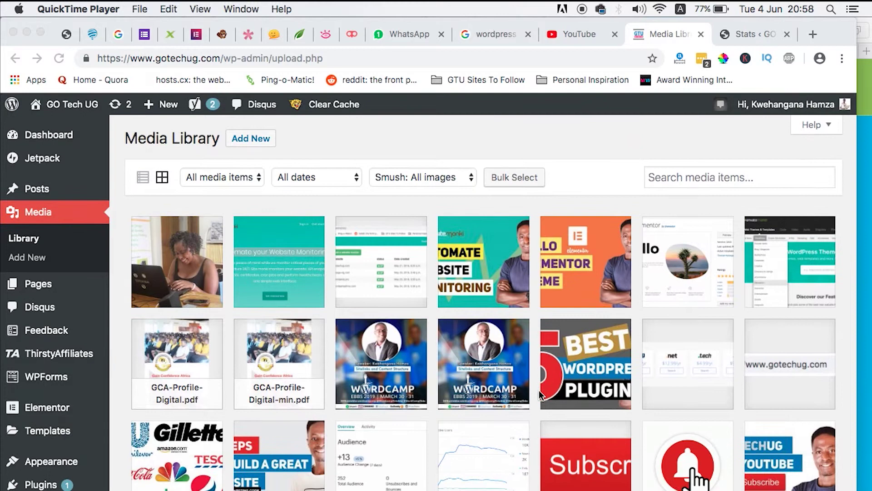
{"action": "scroll", "coordinate": [541, 394], "scroll_direction": "down", "scroll_amount": 10}
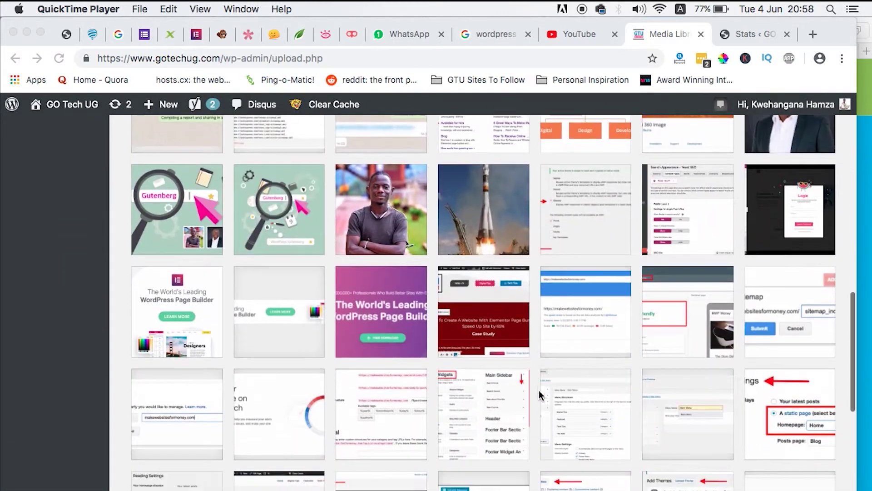
{"action": "scroll", "coordinate": [540, 394], "scroll_direction": "down", "scroll_amount": 7}
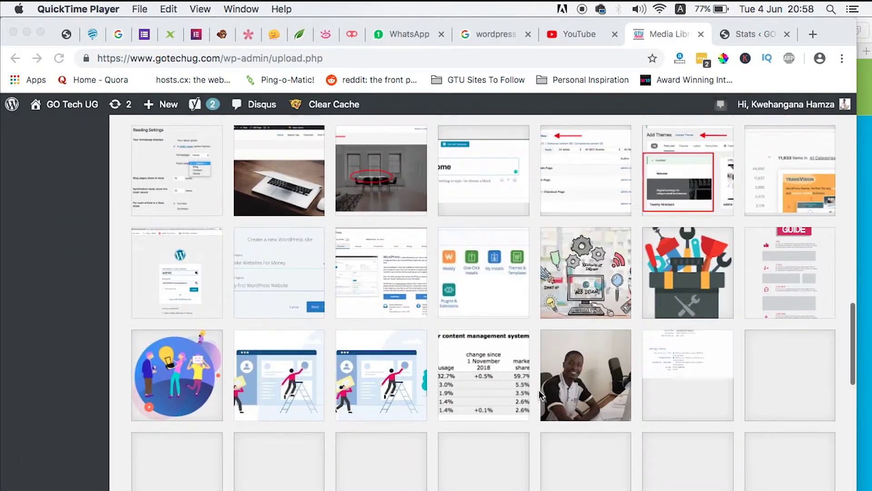
{"action": "scroll", "coordinate": [539, 394], "scroll_direction": "up", "scroll_amount": 3}
{"action": "scroll", "coordinate": [540, 395], "scroll_direction": "up", "scroll_amount": 18}
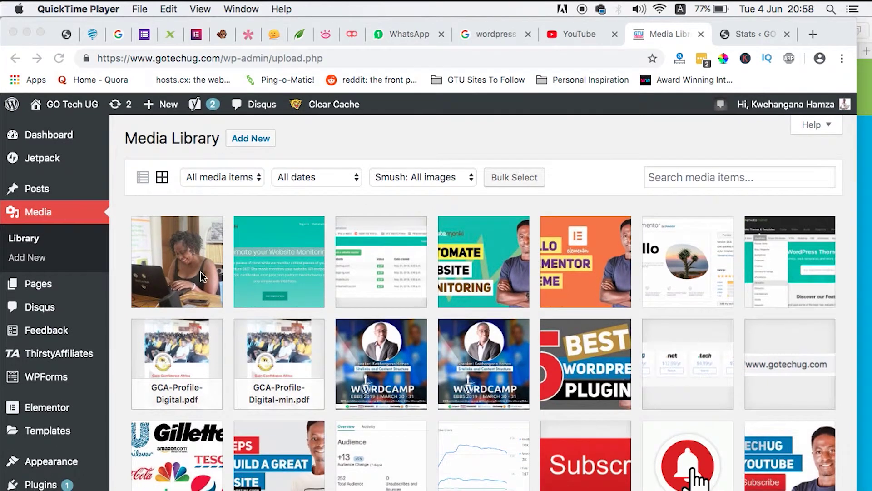
Open the photo of the woman at the laptop for image editing and review the scale, crop and thumbnail options.
{"action": "left_click", "coordinate": [201, 271]}
{"action": "left_click", "coordinate": [201, 271]}
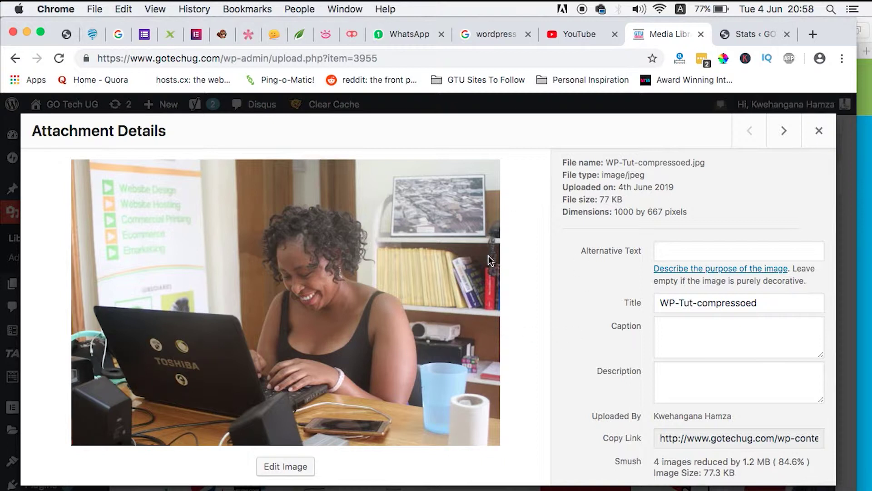
{"action": "left_click", "coordinate": [285, 465]}
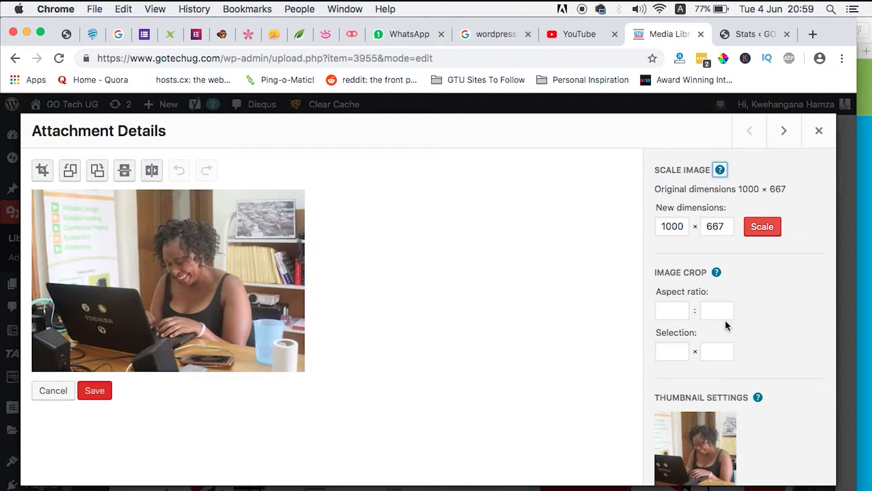
{"action": "scroll", "coordinate": [726, 320], "scroll_direction": "down", "scroll_amount": 3}
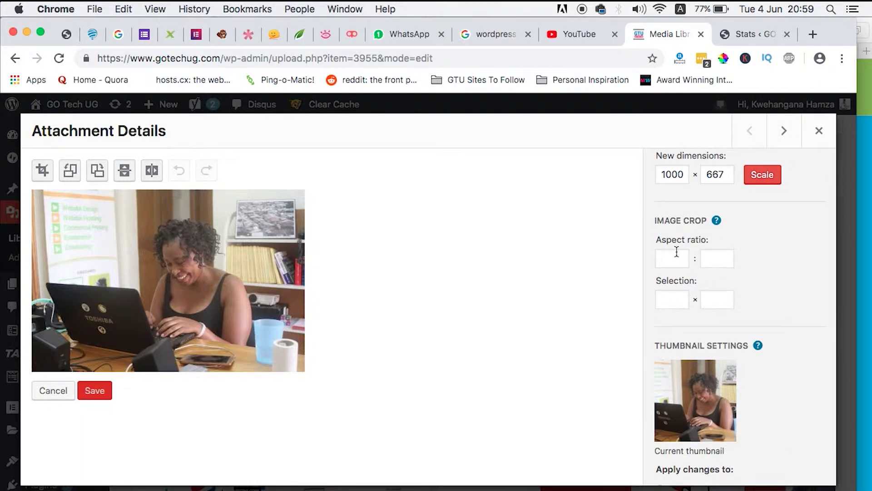
{"action": "scroll", "coordinate": [676, 251], "scroll_direction": "up", "scroll_amount": 3}
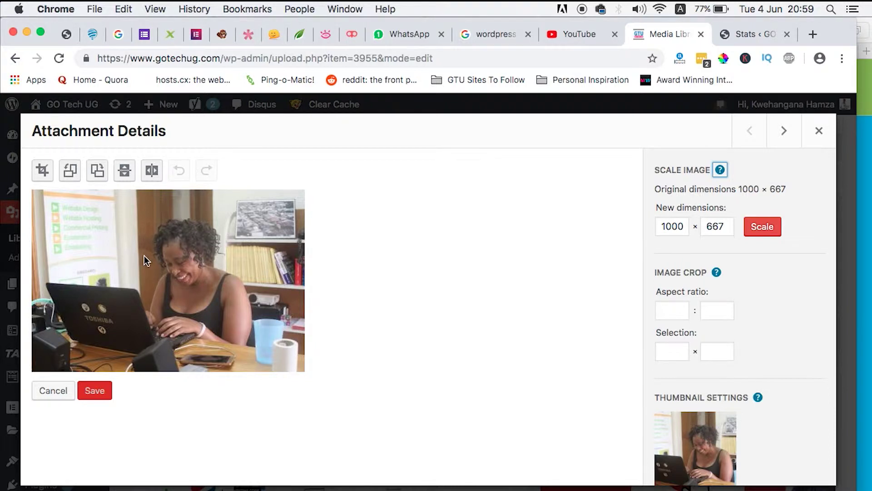
Scale the photo proportionally to a width of 500 pixels.
{"action": "double_click", "coordinate": [681, 227]}
{"action": "type", "text": "500"}
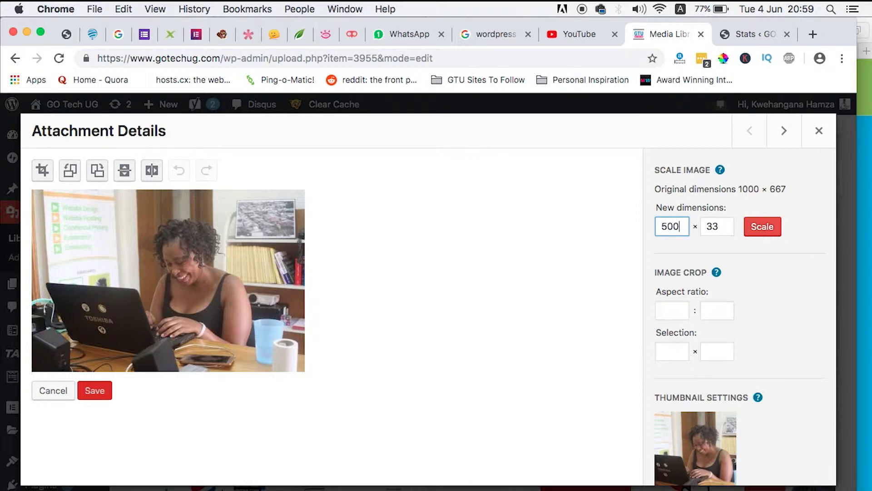
{"action": "left_click", "coordinate": [769, 229]}
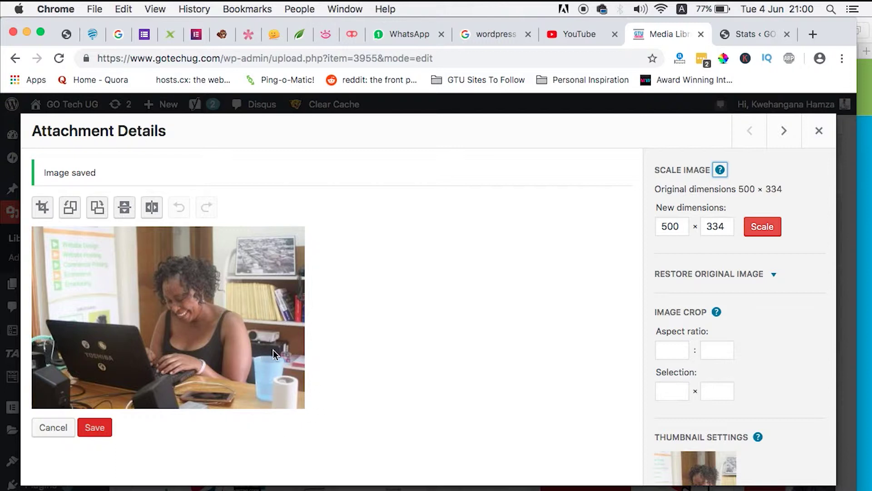
{"action": "left_click", "coordinate": [43, 208]}
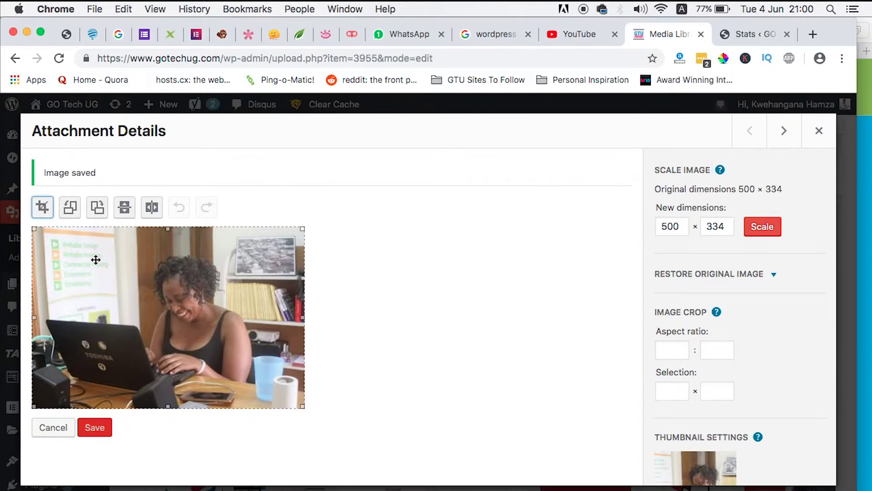
{"action": "left_click", "coordinate": [301, 405]}
{"action": "left_click_drag", "start_coordinate": [302, 406], "coordinate": [259, 391]}
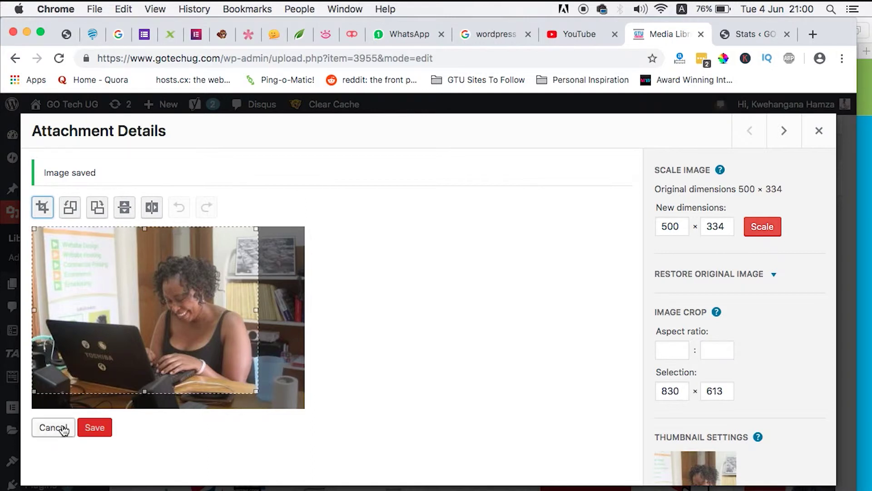
{"action": "left_click", "coordinate": [53, 429]}
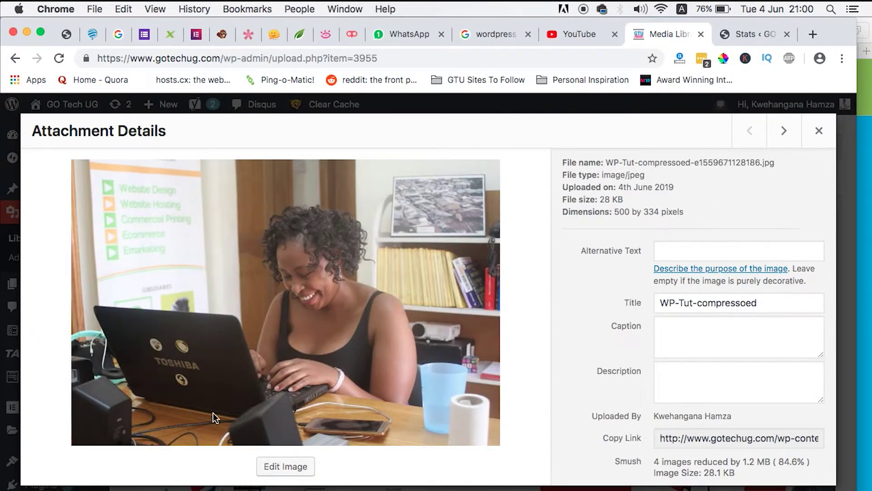
Reopen the photo for editing and crop it to a 393 × 286 selection around the woman and laptop, starting at the upper-left corner.
{"action": "left_click", "coordinate": [277, 467]}
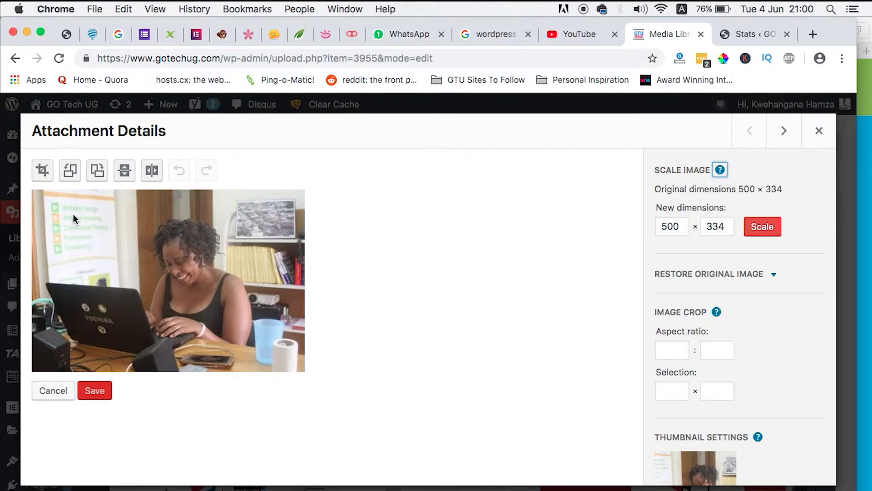
{"action": "left_click_drag", "start_coordinate": [56, 207], "coordinate": [250, 349]}
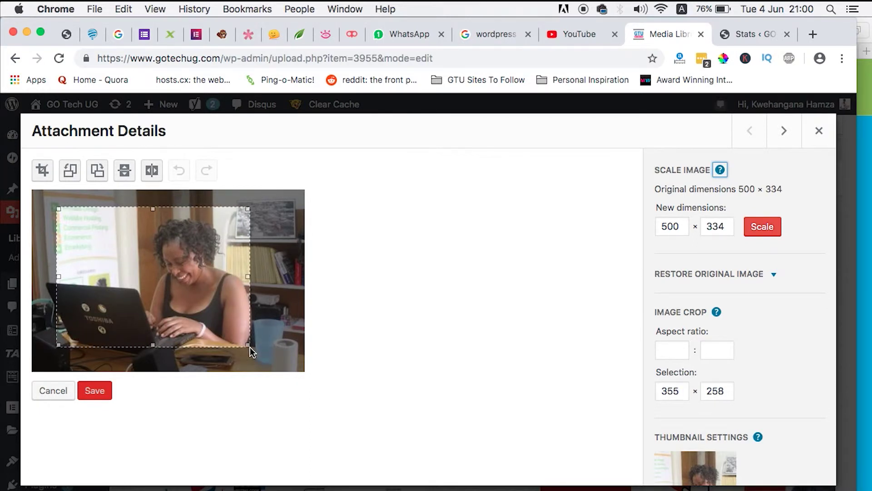
{"action": "left_click_drag", "start_coordinate": [250, 207], "coordinate": [259, 190]}
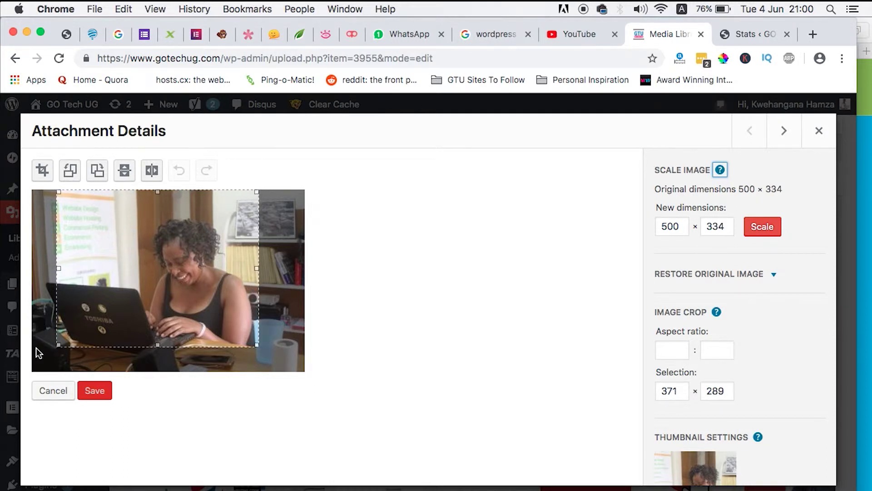
{"action": "left_click_drag", "start_coordinate": [58, 345], "coordinate": [28, 350]}
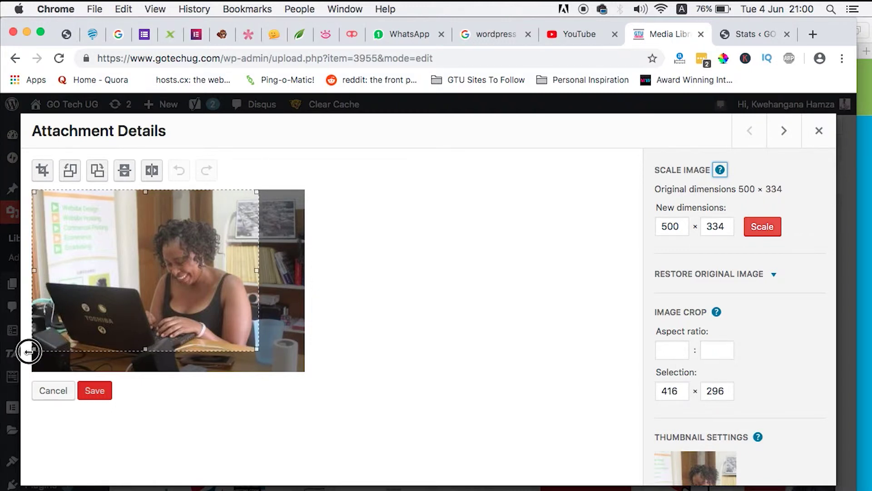
{"action": "left_click_drag", "start_coordinate": [259, 352], "coordinate": [246, 345]}
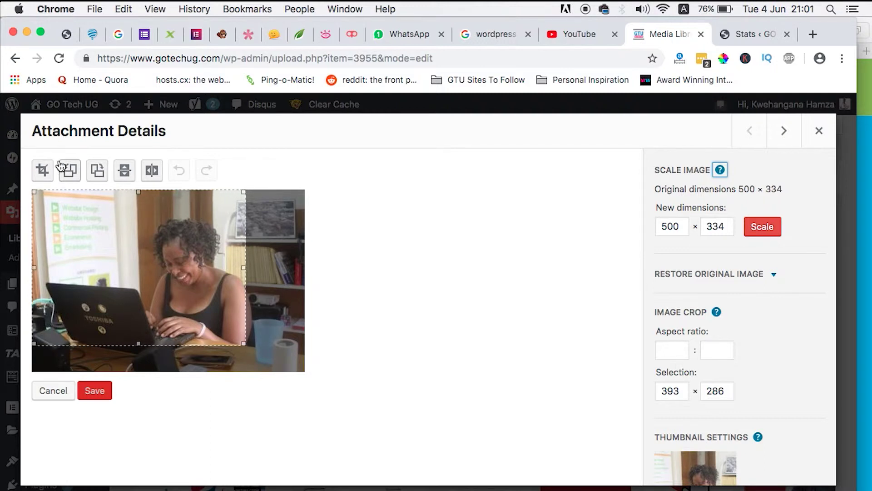
{"action": "left_click", "coordinate": [41, 172]}
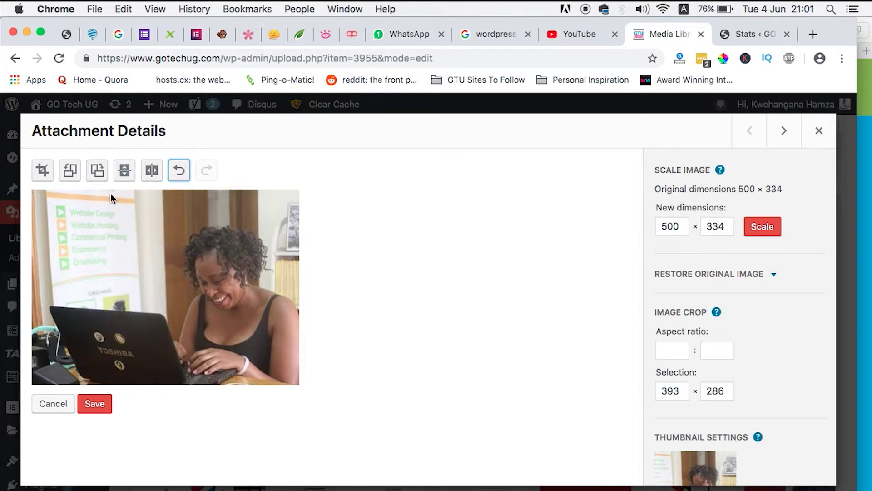
Try rotating the cropped photo 90 degrees clockwise and undo the rotation.
{"action": "left_click", "coordinate": [98, 170]}
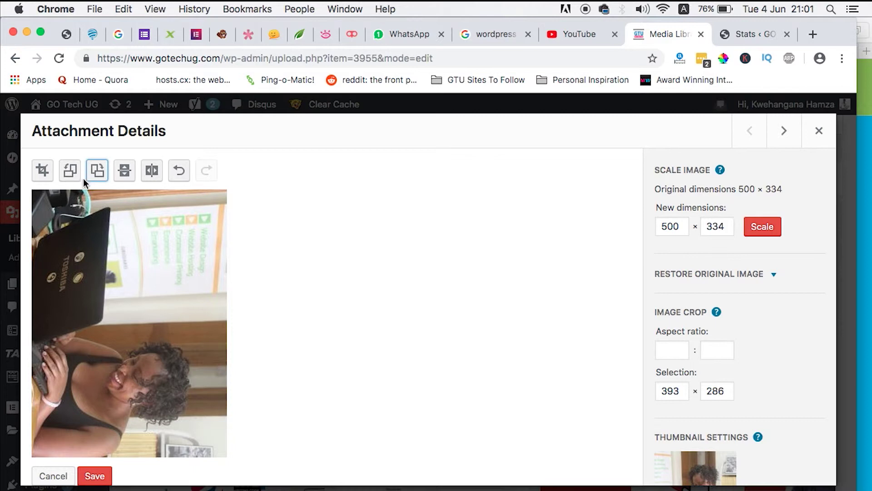
{"action": "left_click", "coordinate": [180, 170]}
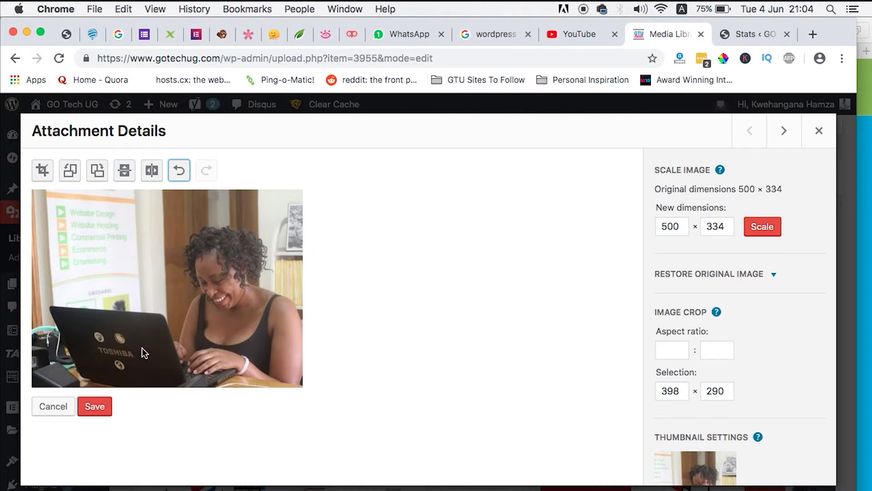
Save the cropped photo.
{"action": "left_click", "coordinate": [92, 410]}
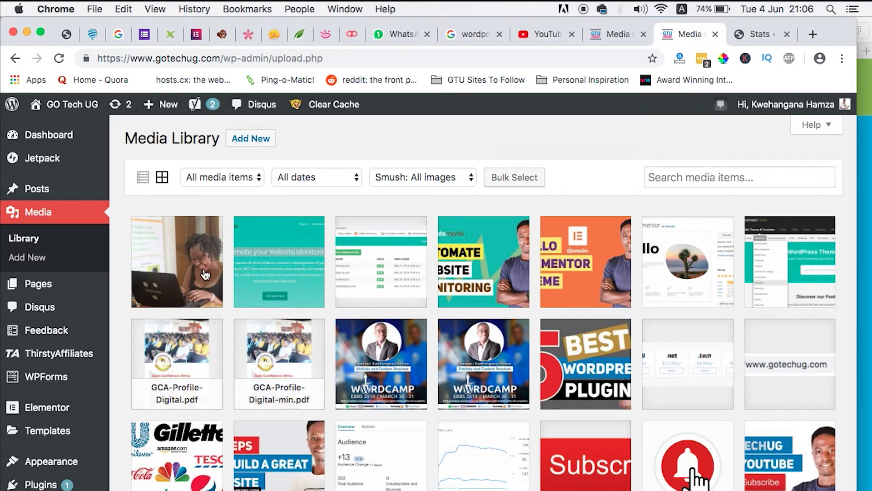
Create a new post titled "Test Resize".
{"action": "mouse_move", "coordinate": [50, 187]}
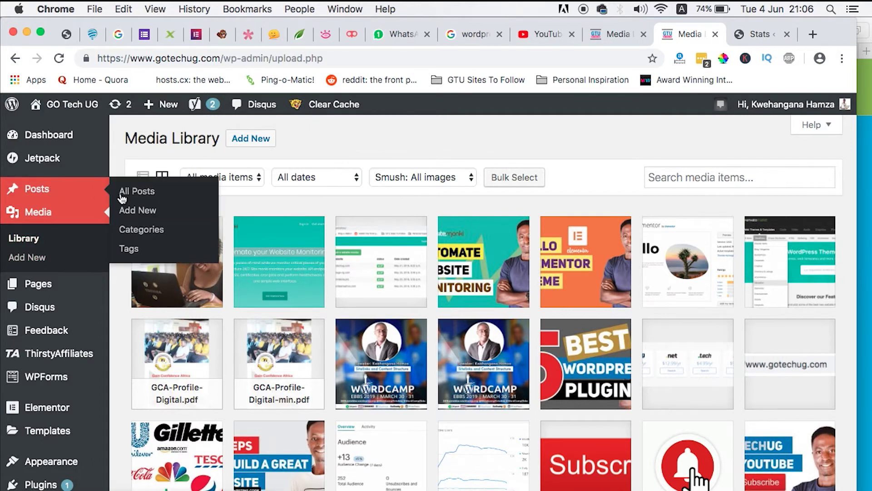
{"action": "left_click", "coordinate": [142, 217]}
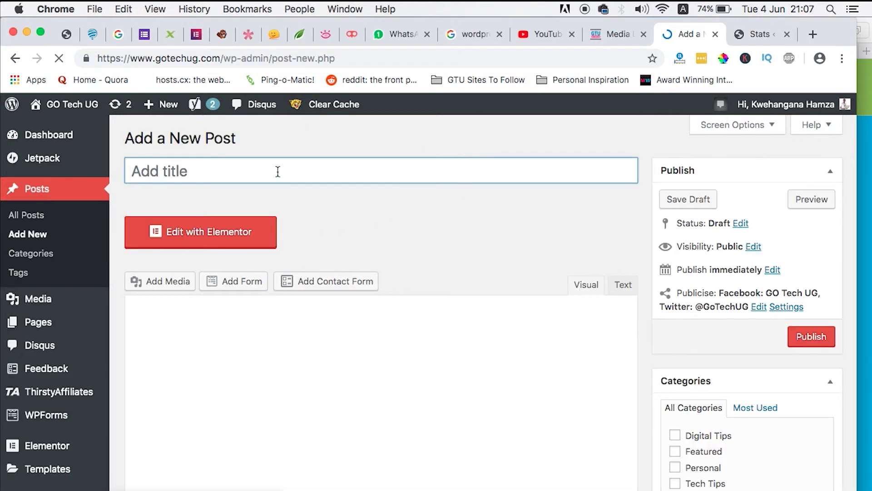
{"action": "type", "text": "Test Resize"}
Insert the cropped photo of the woman at the laptop from the media library into the post body.
{"action": "left_click", "coordinate": [271, 380]}
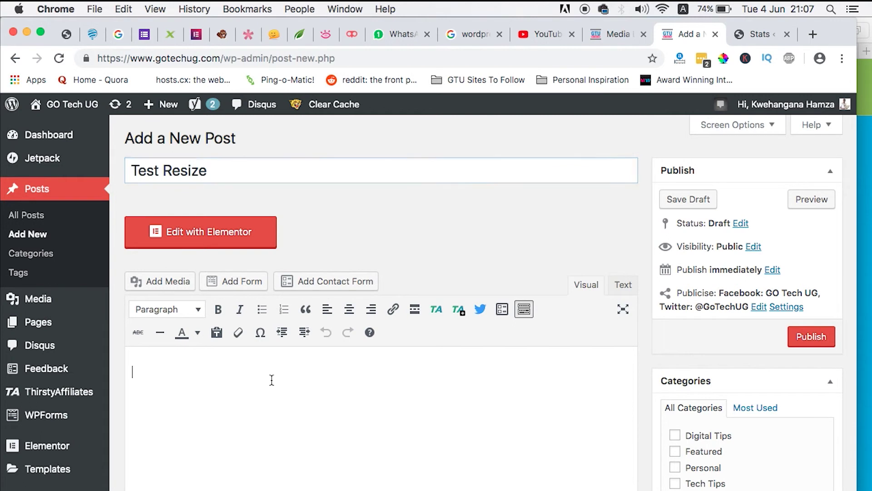
{"action": "scroll", "coordinate": [272, 379], "scroll_direction": "down", "scroll_amount": 3}
{"action": "left_click", "coordinate": [168, 216]}
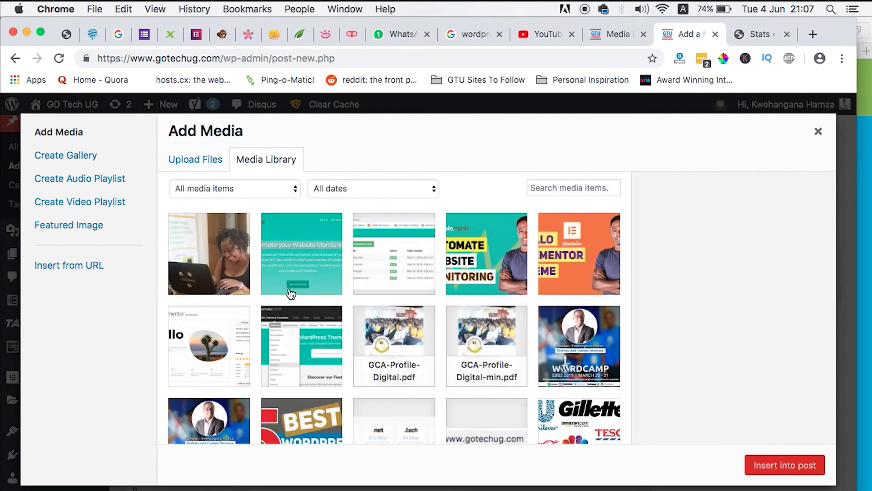
{"action": "left_click", "coordinate": [210, 255]}
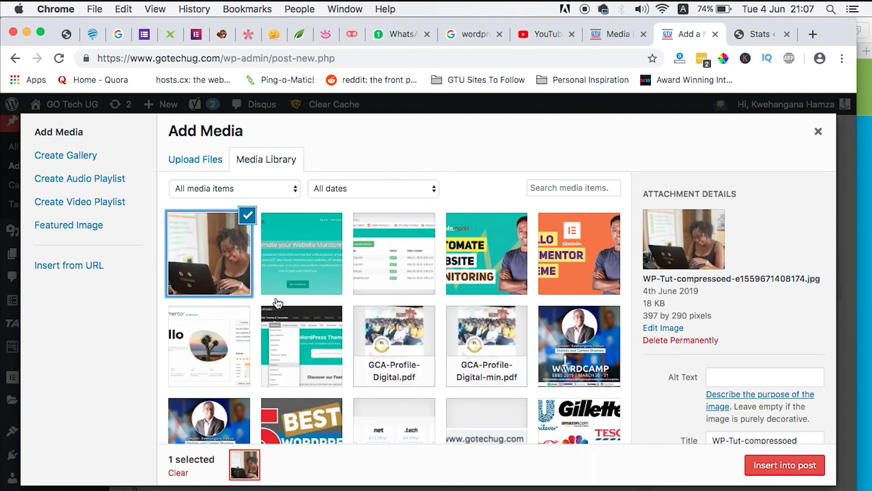
{"action": "left_click", "coordinate": [762, 468]}
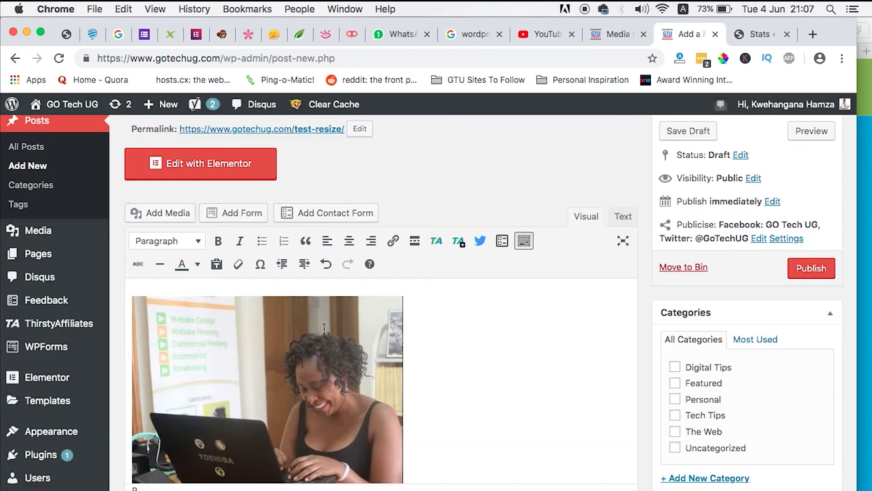
Select the inserted photo in the post body and examine how it appears there.
{"action": "scroll", "coordinate": [324, 329], "scroll_direction": "down", "scroll_amount": 3}
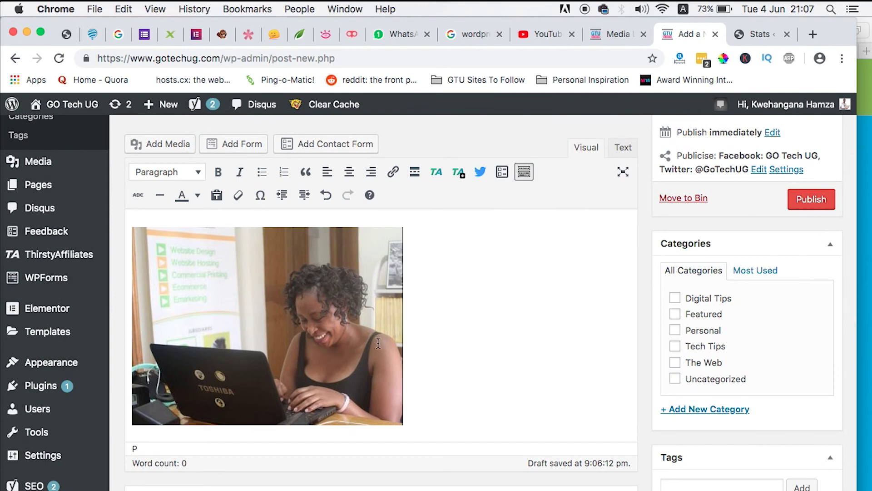
{"action": "left_click", "coordinate": [344, 346]}
{"action": "left_click", "coordinate": [509, 337]}
{"action": "key", "text": "Left"}
{"action": "scroll", "coordinate": [738, 133], "scroll_direction": "down", "scroll_amount": 2}
{"action": "scroll", "coordinate": [501, 313], "scroll_direction": "up", "scroll_amount": 5}
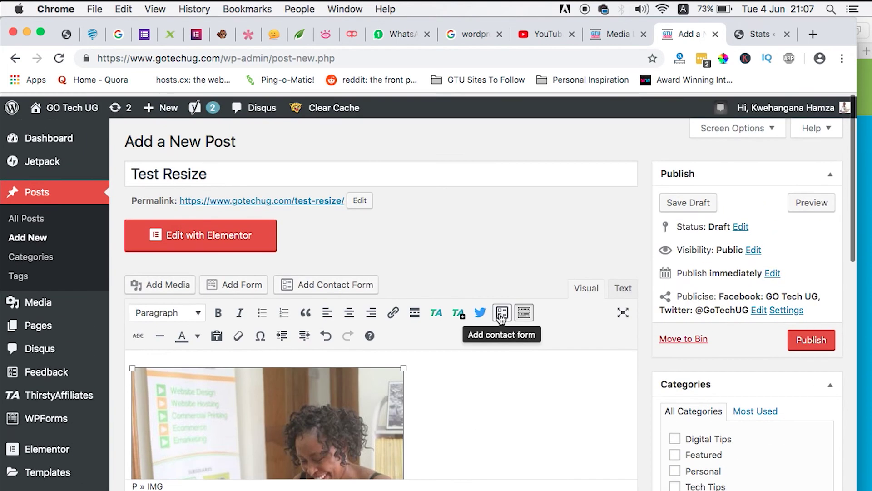
{"action": "scroll", "coordinate": [479, 423], "scroll_direction": "down", "scroll_amount": 4}
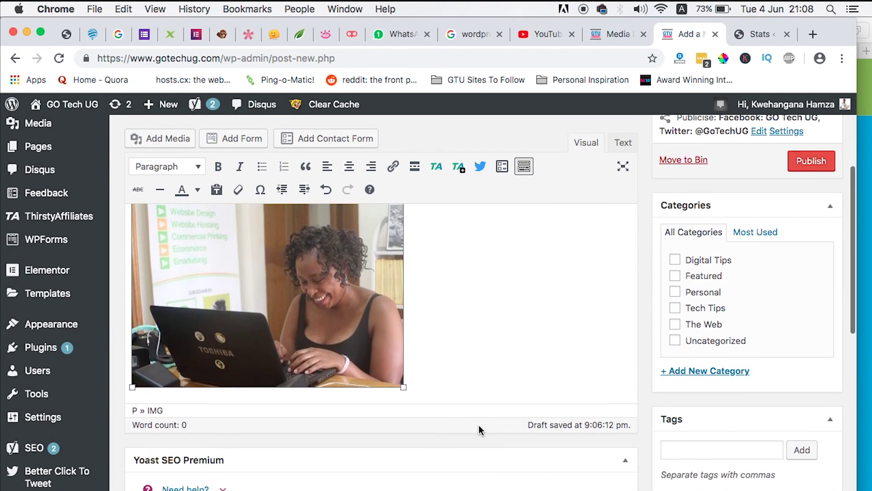
{"action": "scroll", "coordinate": [478, 425], "scroll_direction": "up", "scroll_amount": 3}
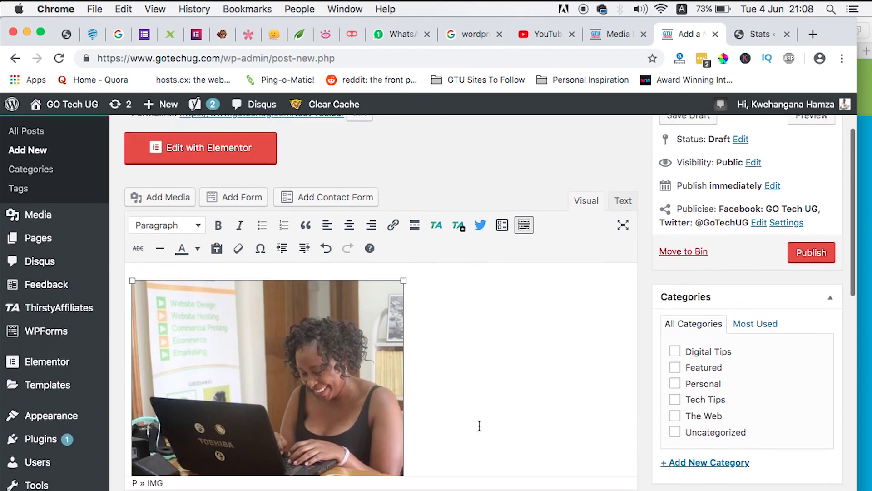